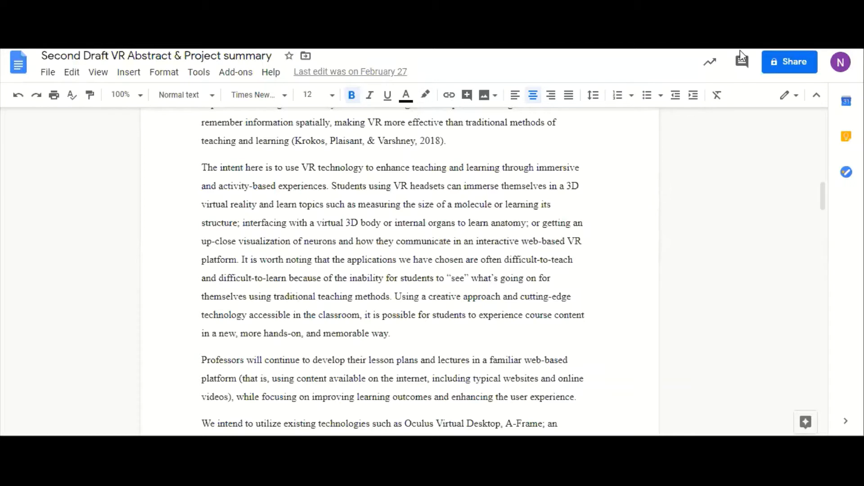
- Switch the document to Suggesting mode and replace the citation year before the "The intent here" paragraph with 1999
{"action": "left_click", "coordinate": [794, 101]}
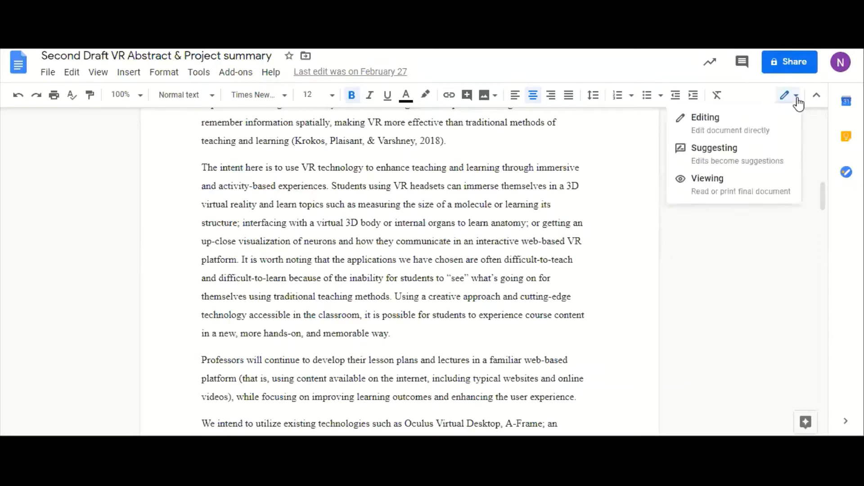
{"action": "left_click", "coordinate": [764, 155]}
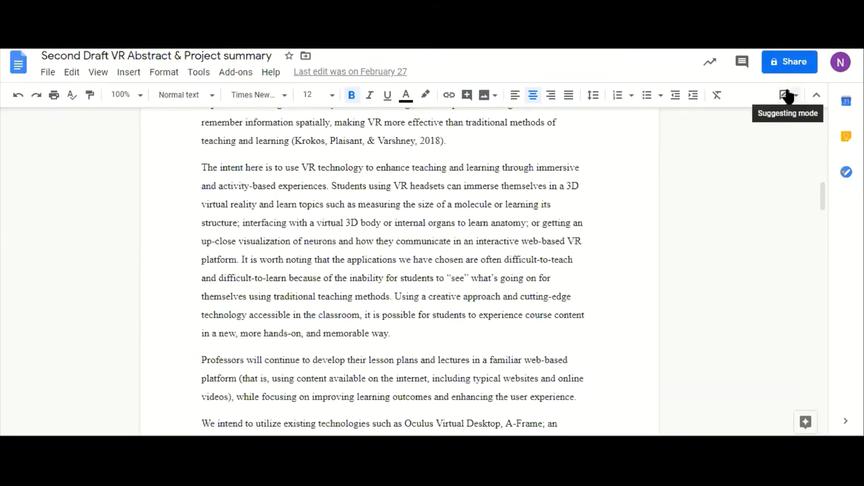
{"action": "left_click", "coordinate": [441, 143]}
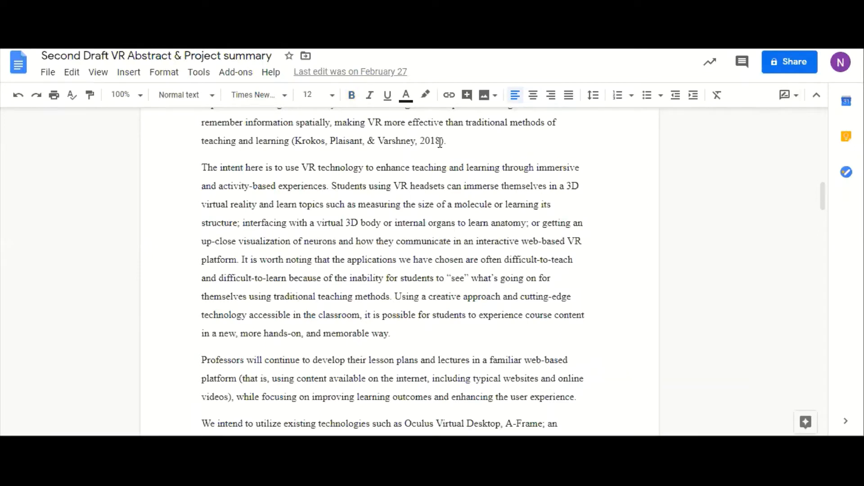
{"action": "key", "text": "BackSpace"}
{"action": "key", "text": "BackSpace"}
{"action": "key", "text": "BackSpace"}
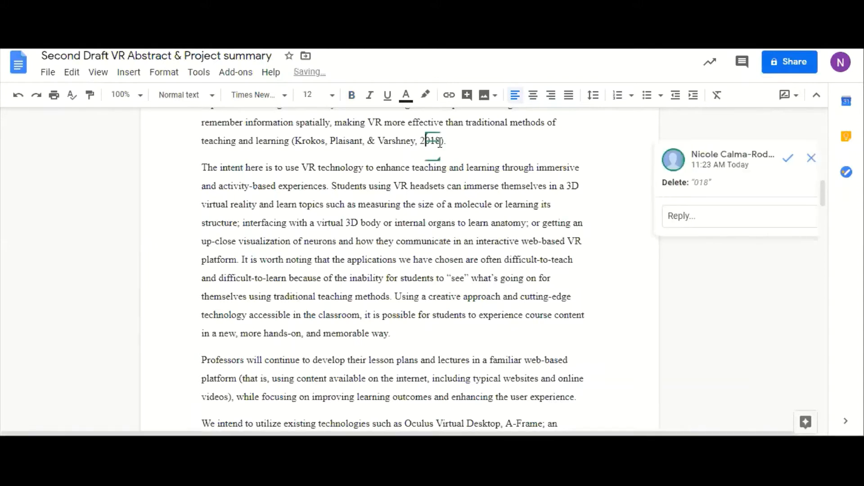
{"action": "key", "text": "BackSpace"}
{"action": "type", "text": "1999"}
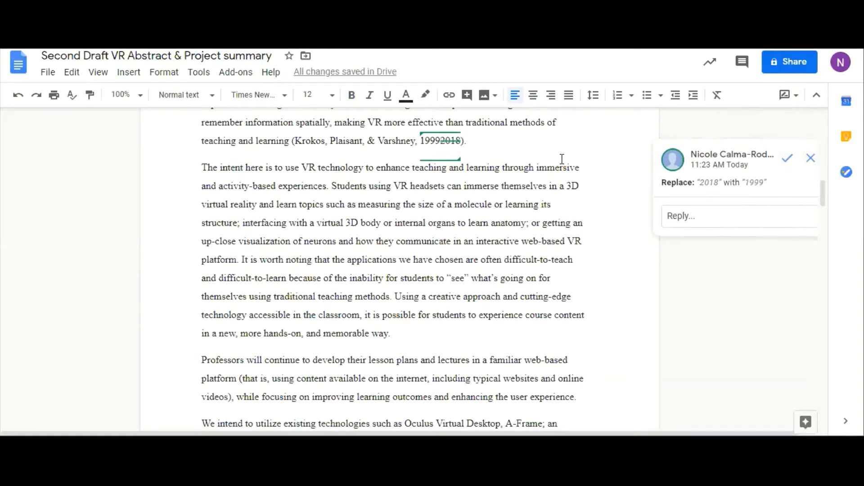
- Add the comment "i think this is the wrong year" to the suggested citation year
{"action": "left_click", "coordinate": [744, 67]}
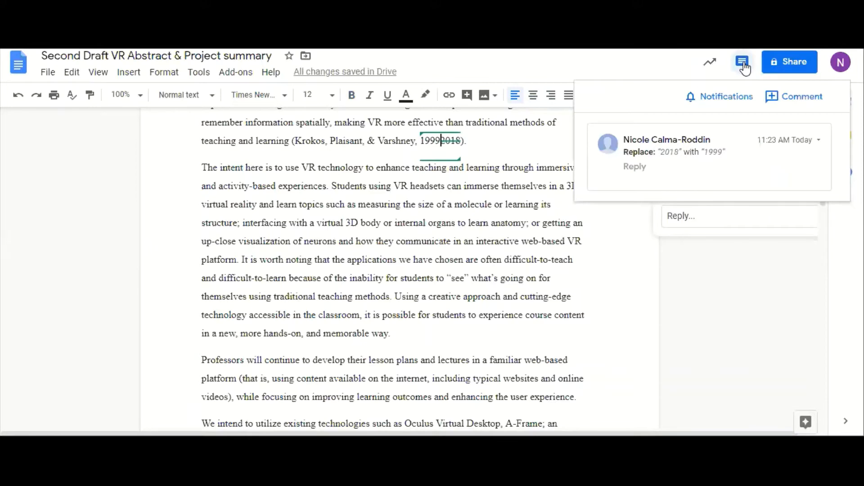
{"action": "left_click", "coordinate": [775, 104]}
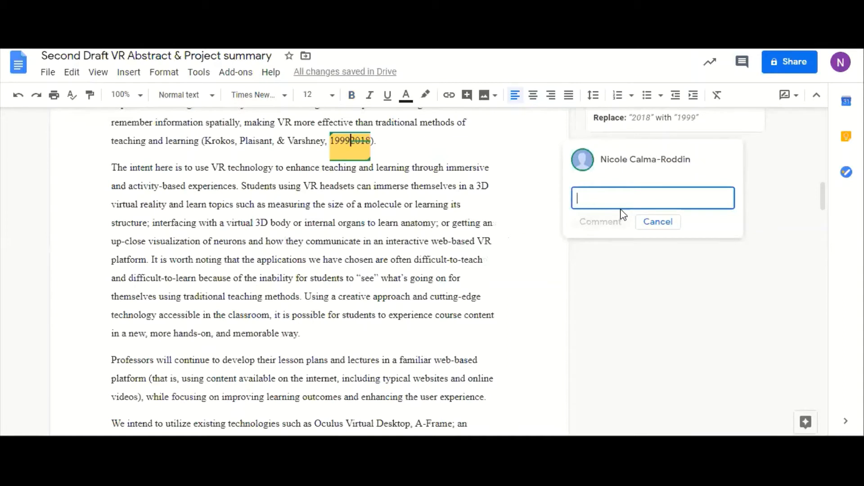
{"action": "type", "text": "dd"}
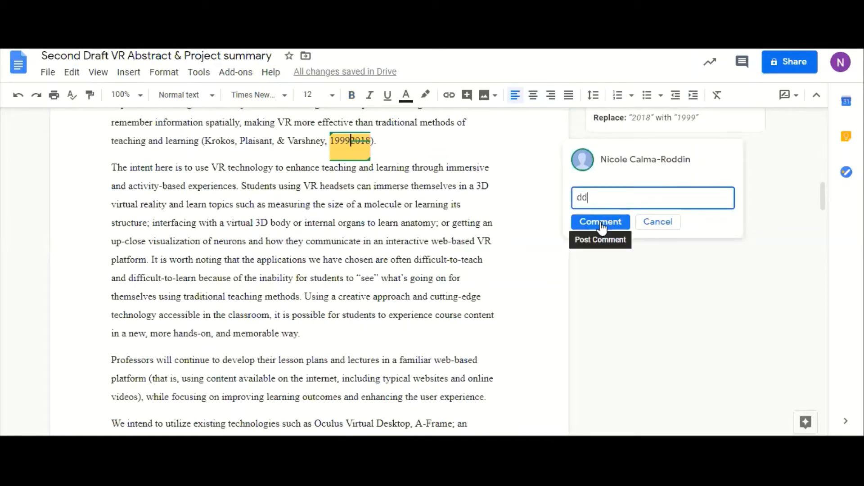
{"action": "left_click", "coordinate": [602, 226]}
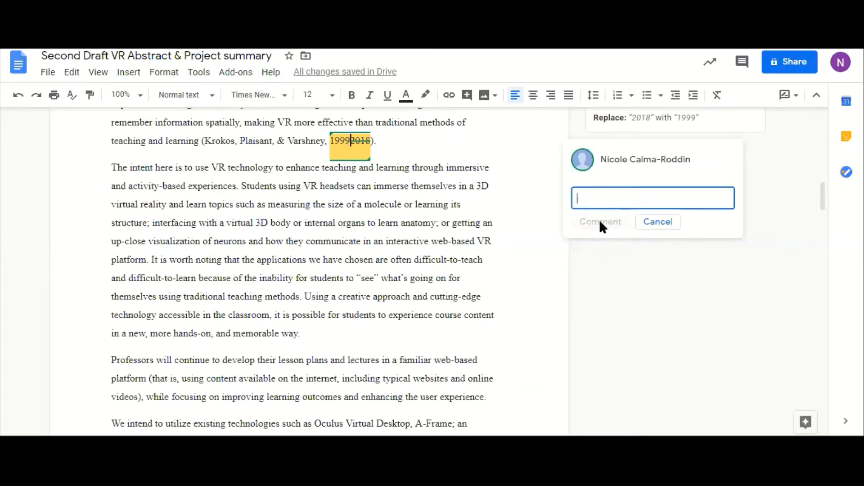
{"action": "type", "text": "i think this is"}
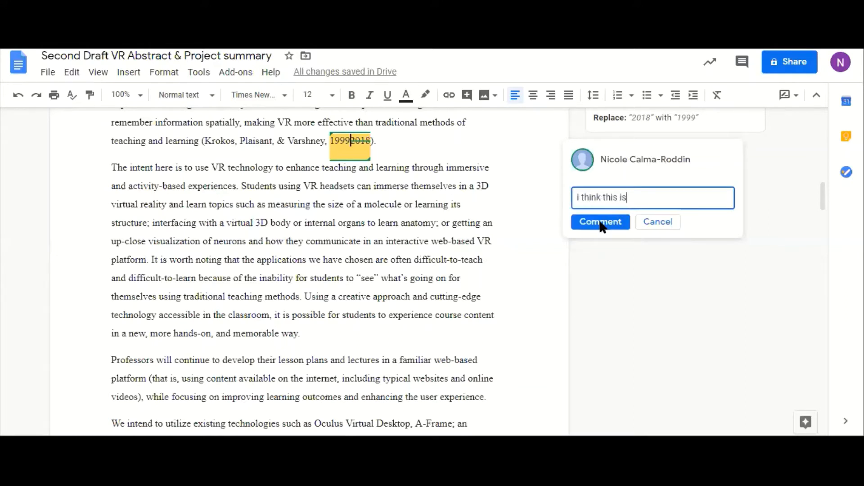
{"action": "type", "text": " the wrong year"}
{"action": "left_click", "coordinate": [602, 224]}
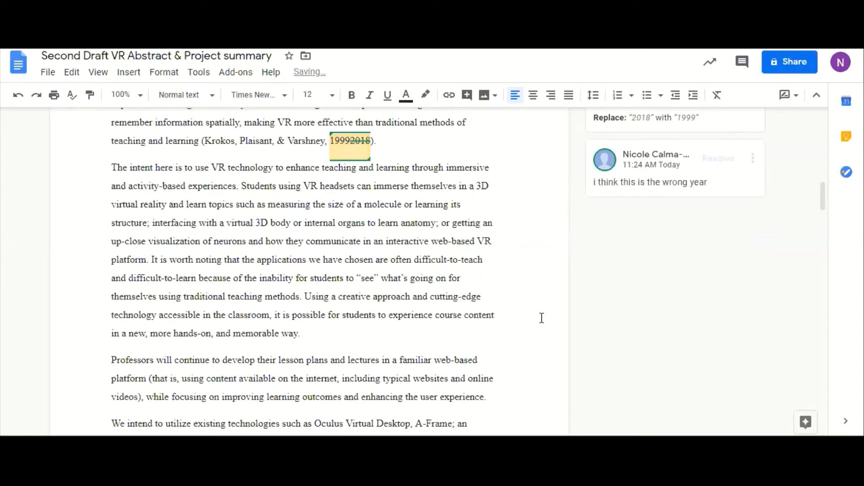
- Switch to the "sample method_active" document in Word and widen its window on both sides to nearly the full screen width
{"action": "scroll", "coordinate": [542, 318], "scroll_direction": "up", "scroll_amount": 2}
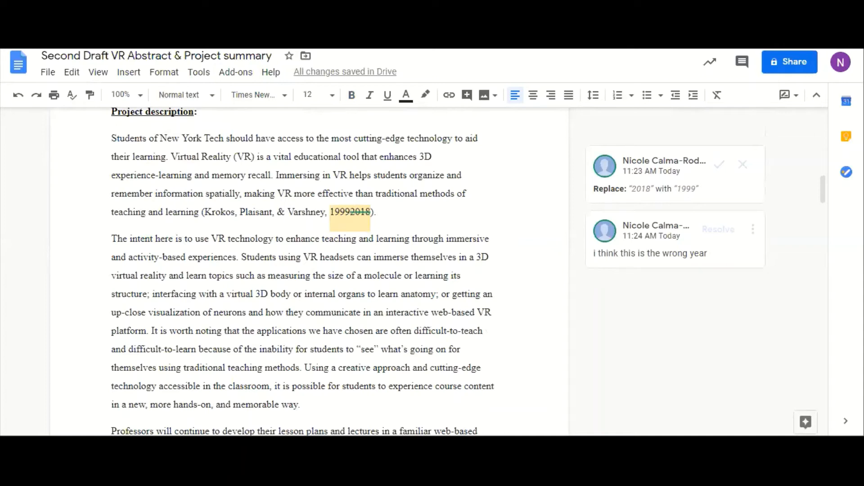
{"action": "mouse_move", "coordinate": [353, 445]}
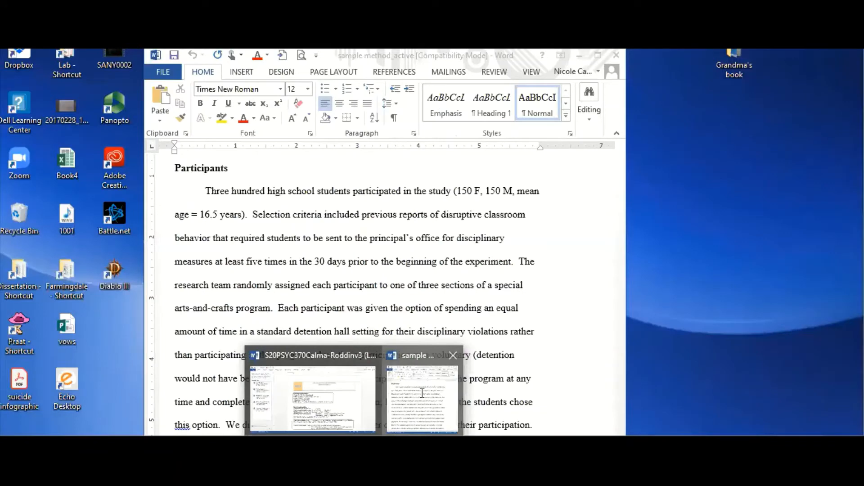
{"action": "left_click", "coordinate": [422, 396]}
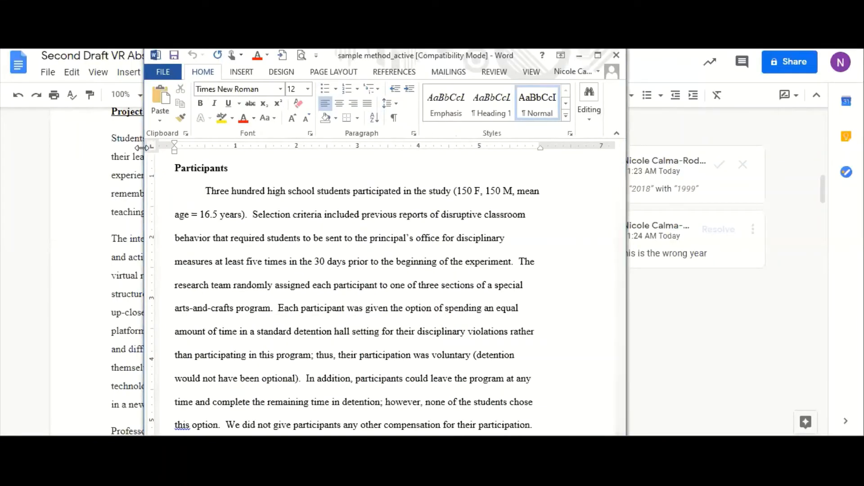
{"action": "left_click_drag", "start_coordinate": [141, 148], "coordinate": [14, 148]}
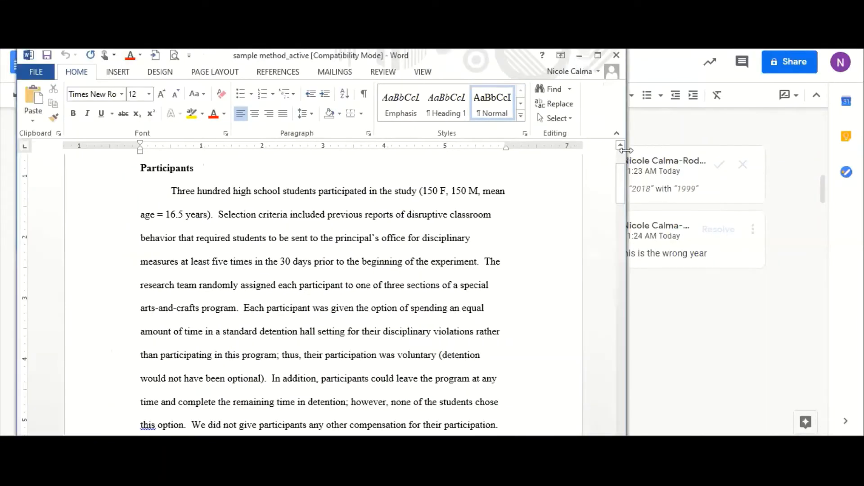
{"action": "left_click_drag", "start_coordinate": [625, 151], "coordinate": [847, 151]}
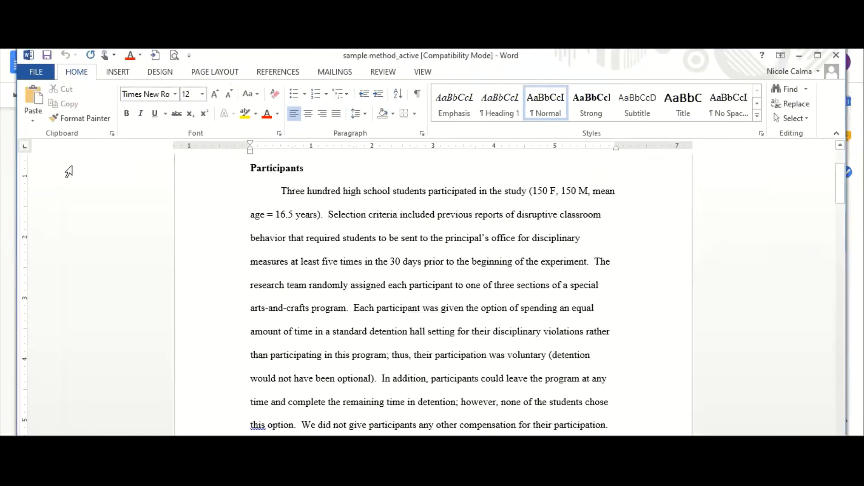
- Turn on Track Changes for the sample method document
{"action": "left_click", "coordinate": [392, 75]}
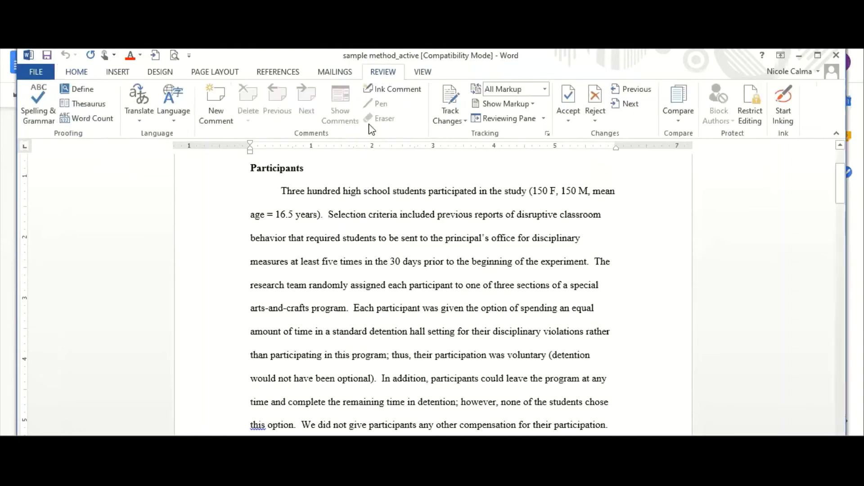
{"action": "left_click", "coordinate": [452, 109]}
{"action": "left_click", "coordinate": [452, 110]}
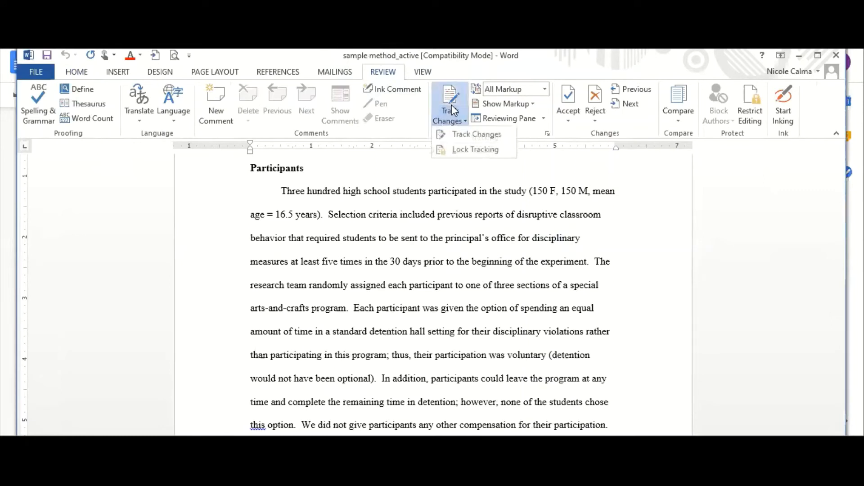
{"action": "left_click", "coordinate": [465, 137]}
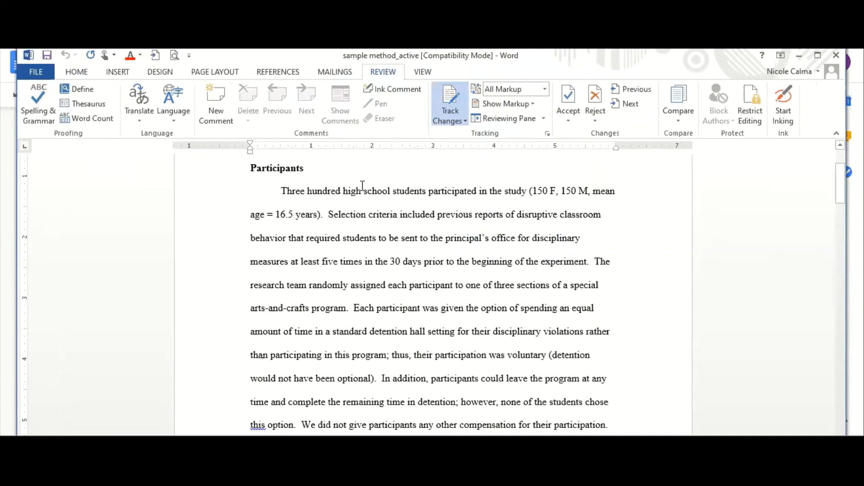
- Replace "high school" with "college" in the first sentence of the Participants section as a tracked change
{"action": "left_click", "coordinate": [392, 190]}
{"action": "key", "text": "BackSpace"}
{"action": "key", "text": "BackSpace"}
{"action": "key", "text": "BackSpace"}
{"action": "key", "text": "BackSpace"}
{"action": "key", "text": "BackSpace"}
{"action": "key", "text": "BackSpace"}
{"action": "key", "text": "BackSpace"}
{"action": "key", "text": "BackSpace"}
{"action": "key", "text": "BackSpace"}
{"action": "key", "text": "BackSpace"}
{"action": "key", "text": "BackSpace"}
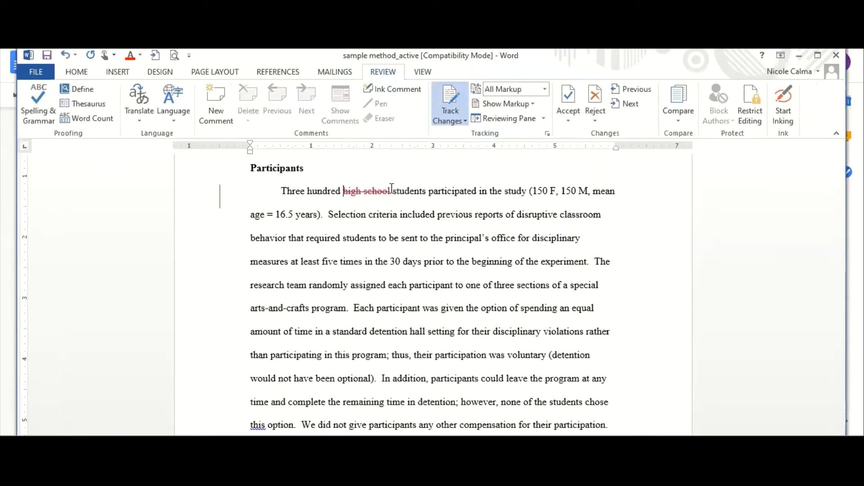
{"action": "type", "text": "college"}
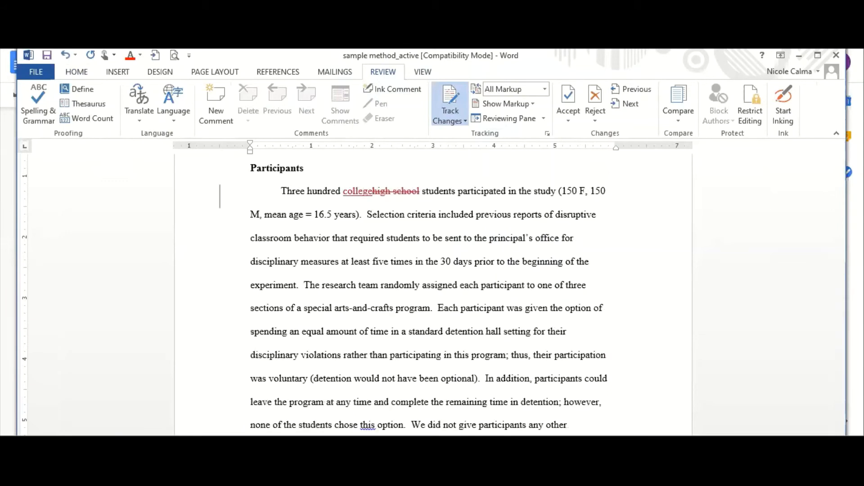
{"action": "key", "text": "BackSpace"}
- View the tracked edit in Simple Markup and No Markup, and set the display back to All Markup
{"action": "left_click", "coordinate": [543, 89]}
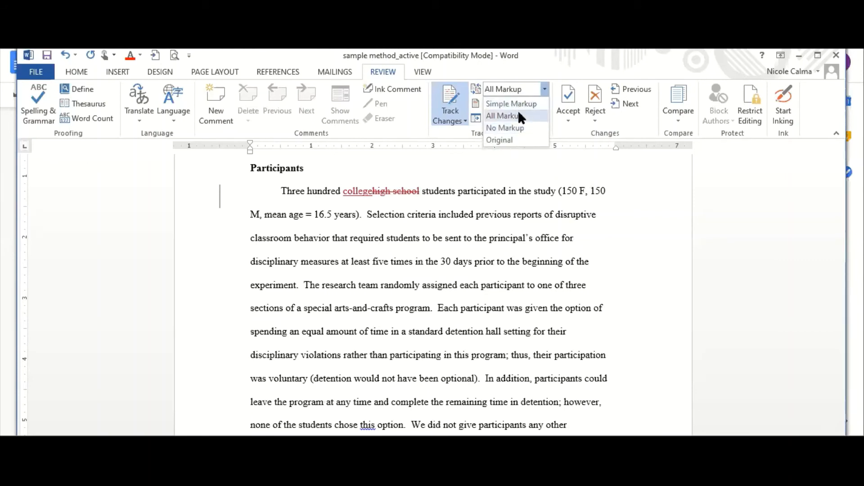
{"action": "left_click", "coordinate": [519, 111]}
{"action": "left_click", "coordinate": [518, 92]}
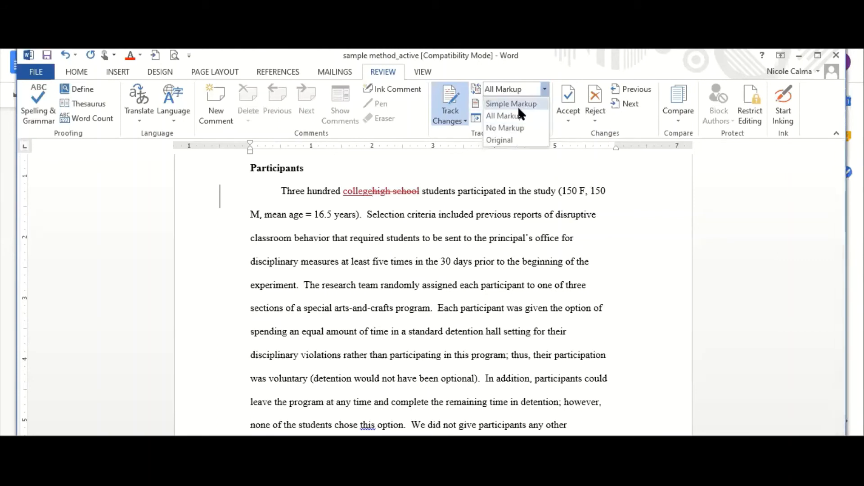
{"action": "left_click", "coordinate": [518, 108]}
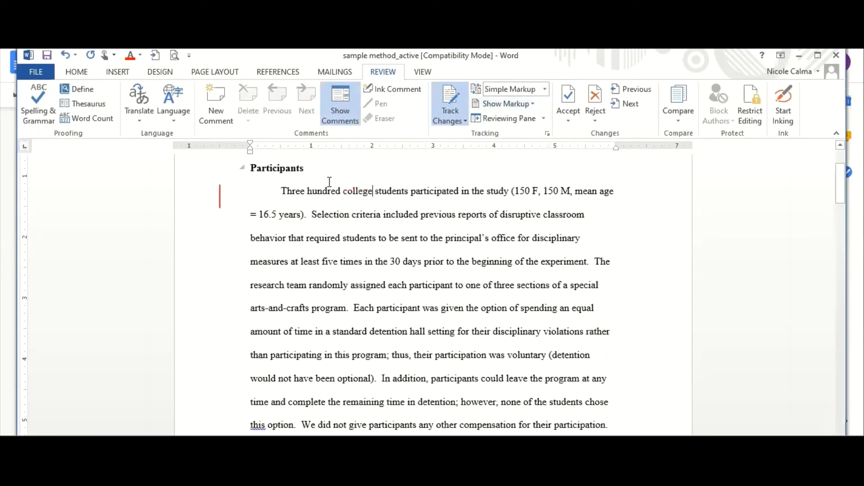
{"action": "left_click", "coordinate": [373, 191]}
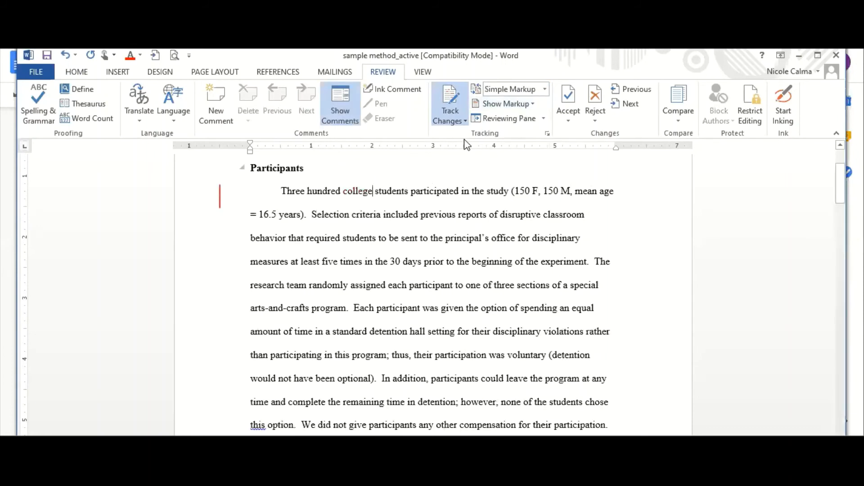
{"action": "left_click", "coordinate": [546, 93]}
{"action": "left_click", "coordinate": [507, 117]}
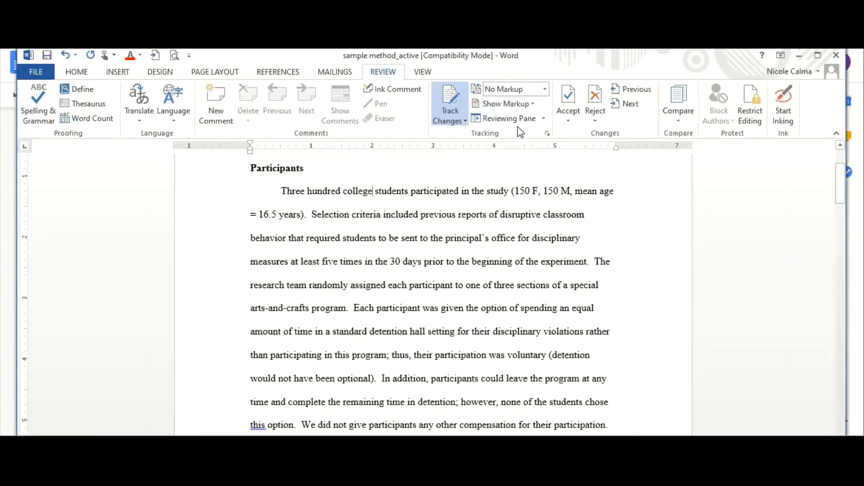
{"action": "left_click", "coordinate": [545, 89]}
{"action": "left_click", "coordinate": [506, 102]}
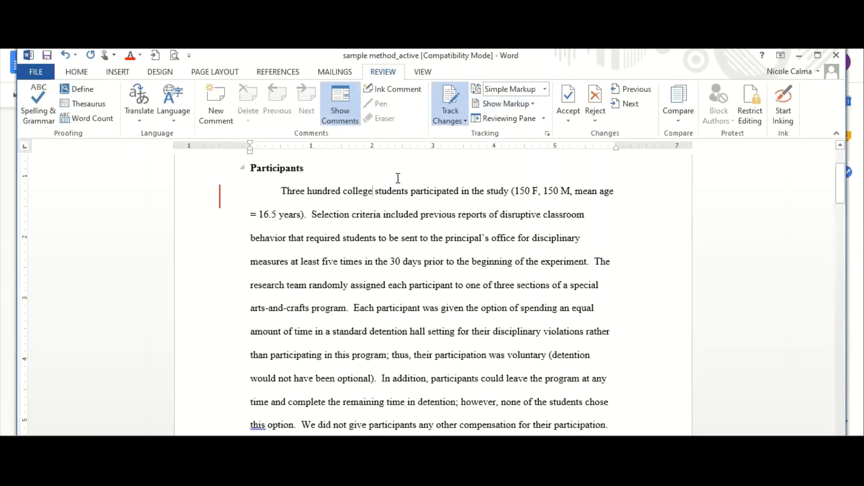
{"action": "left_click", "coordinate": [545, 89]}
{"action": "left_click", "coordinate": [527, 116]}
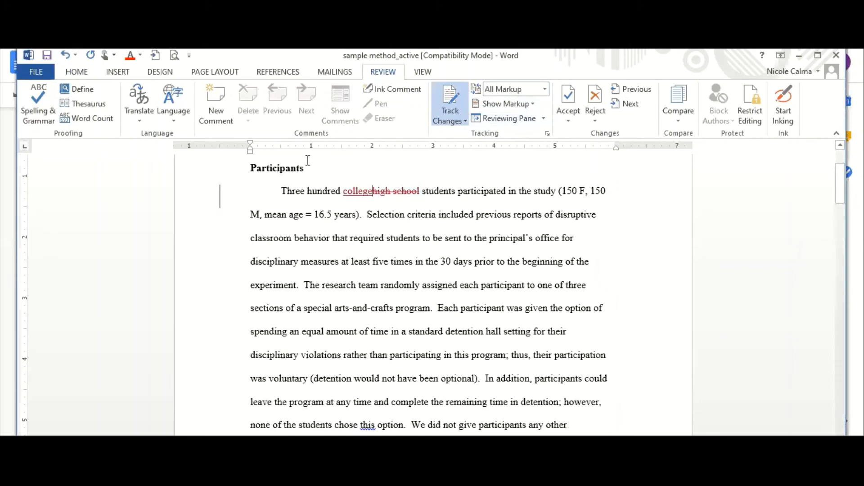
- Go to the start of the document and step through the tracked changes to the "high school" deletion
{"action": "key", "text": "ctrl+Home"}
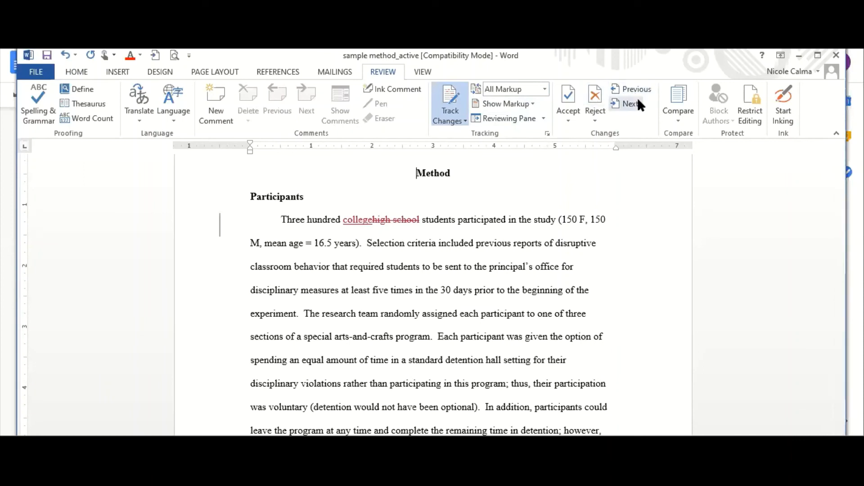
{"action": "left_click", "coordinate": [637, 100]}
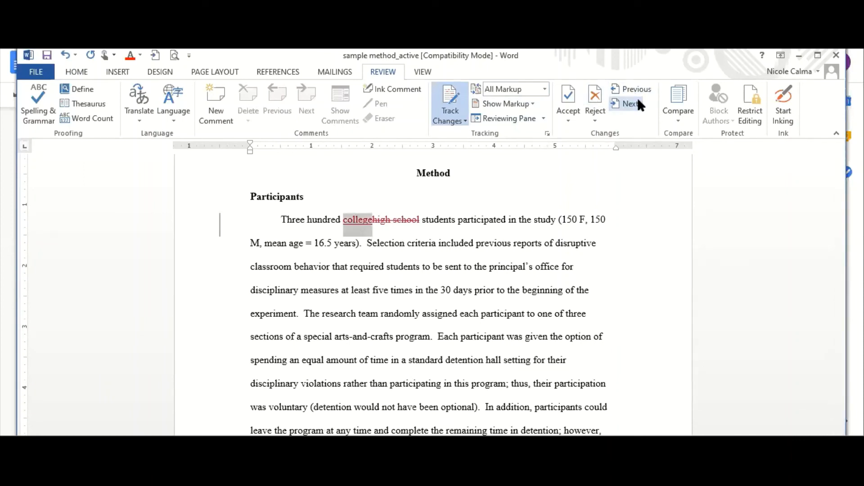
{"action": "left_click", "coordinate": [637, 100]}
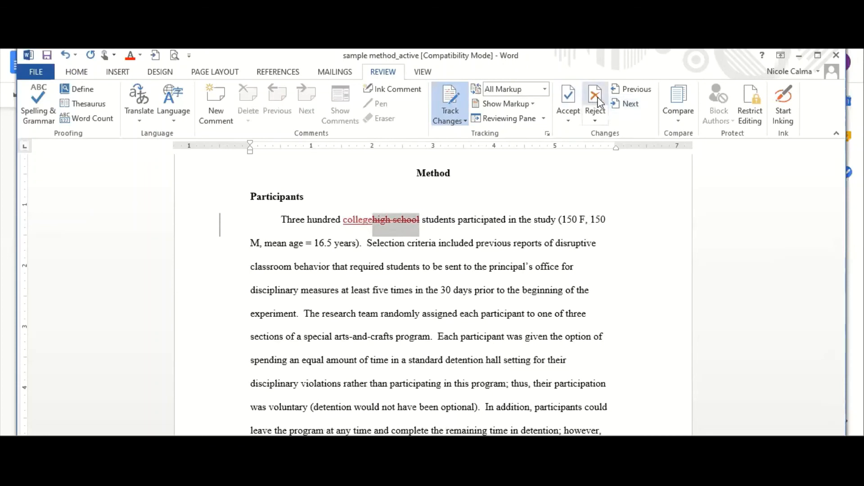